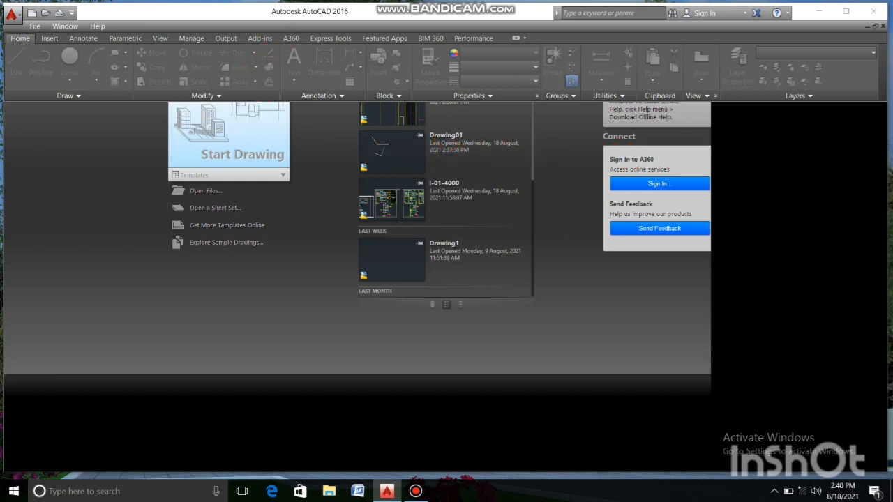
- Start a new blank drawing
click(241, 159)
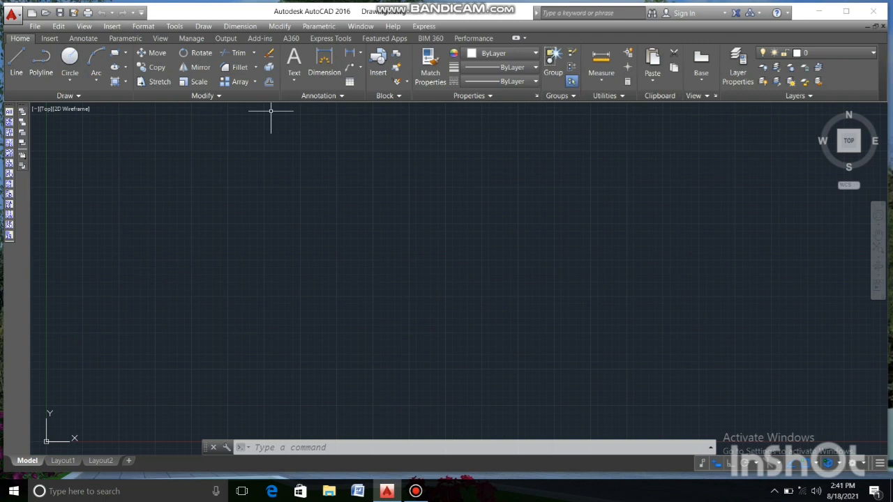
click(11, 12)
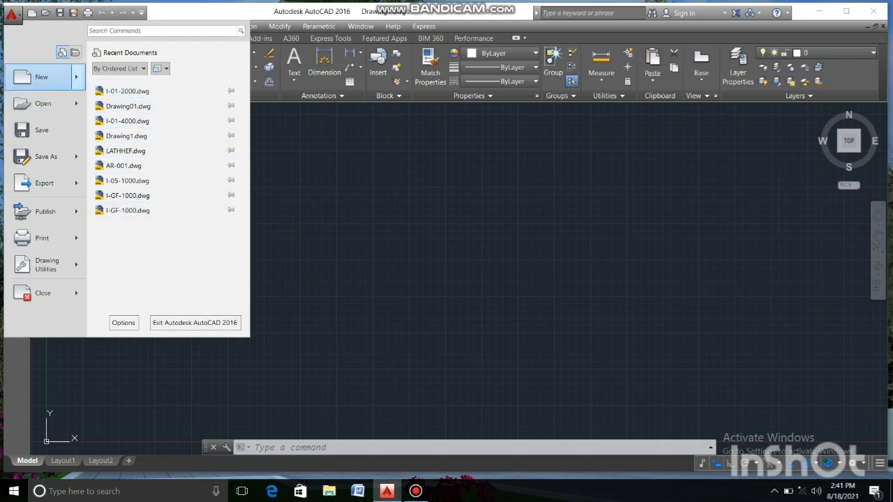
mouse_move(42, 77)
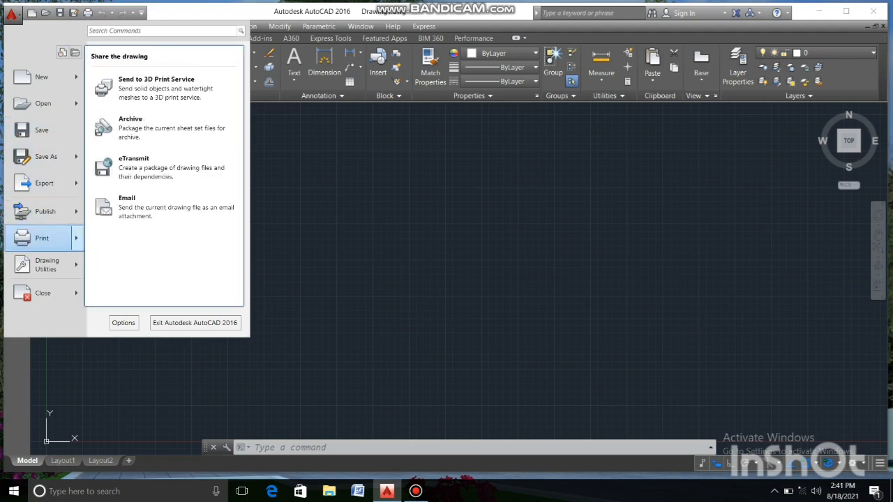
mouse_move(45, 264)
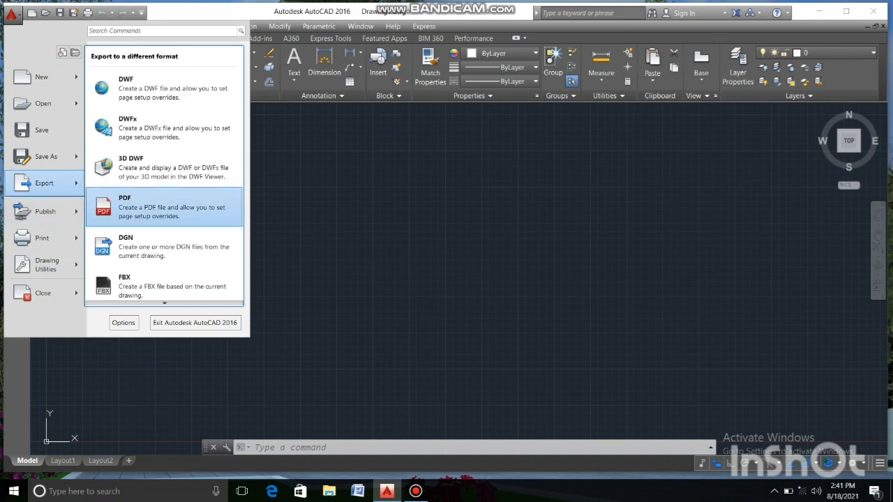
click(276, 188)
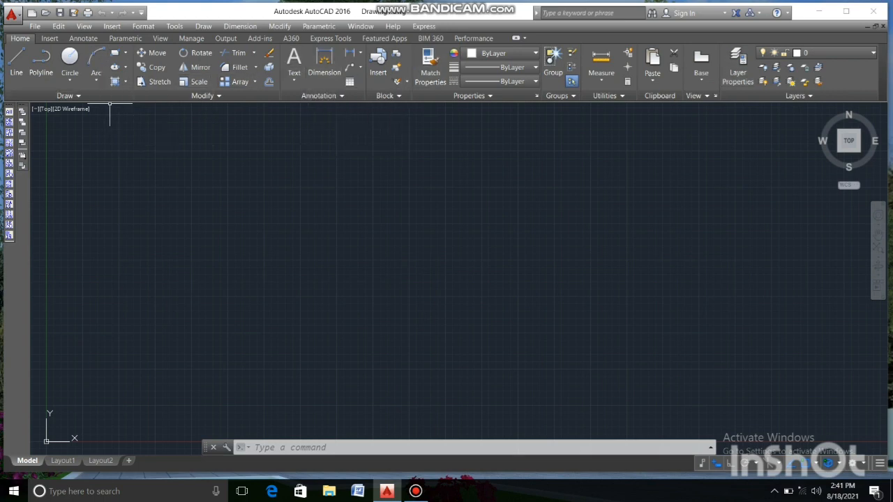
click(70, 95)
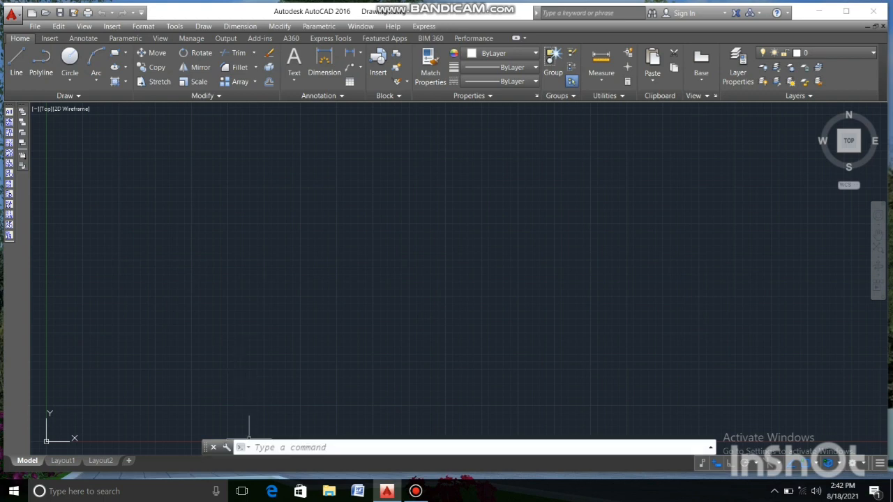
- Draw a four-sided shape with the Line command, with a nearly horizontal upper edge, and return to its starting corner
click(279, 448)
text(ine)
key(Return)
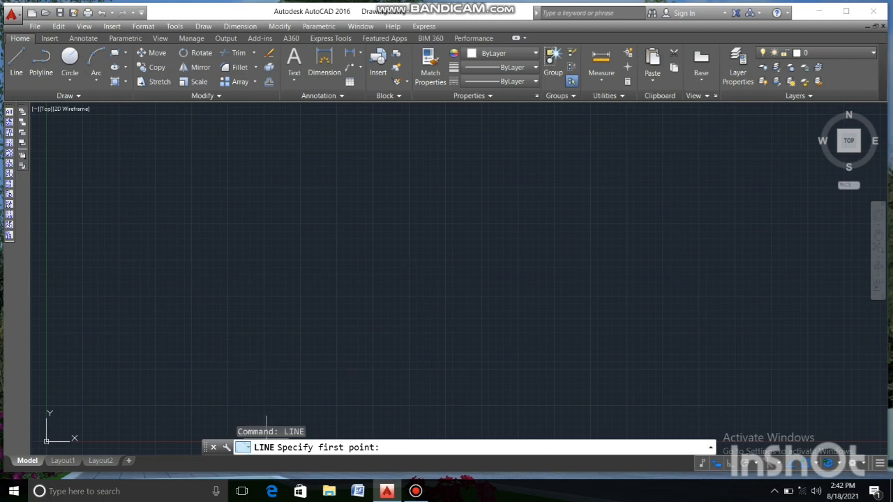
click(249, 249)
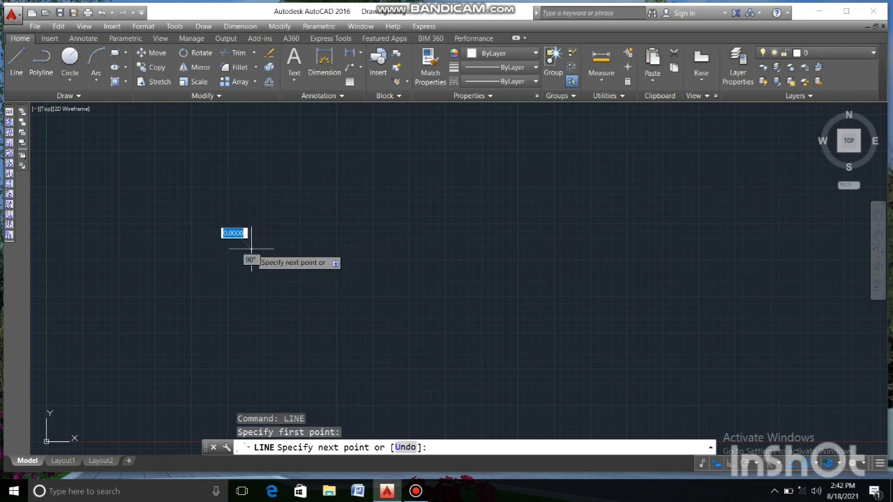
click(407, 249)
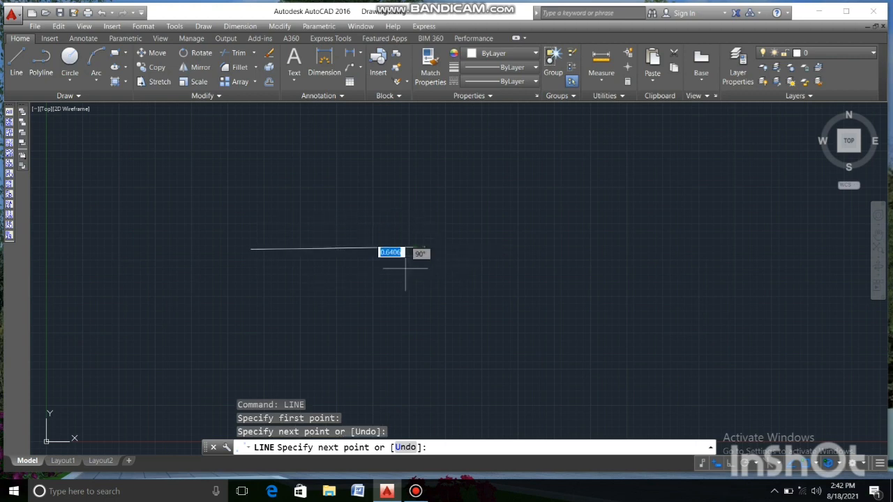
click(324, 347)
click(254, 305)
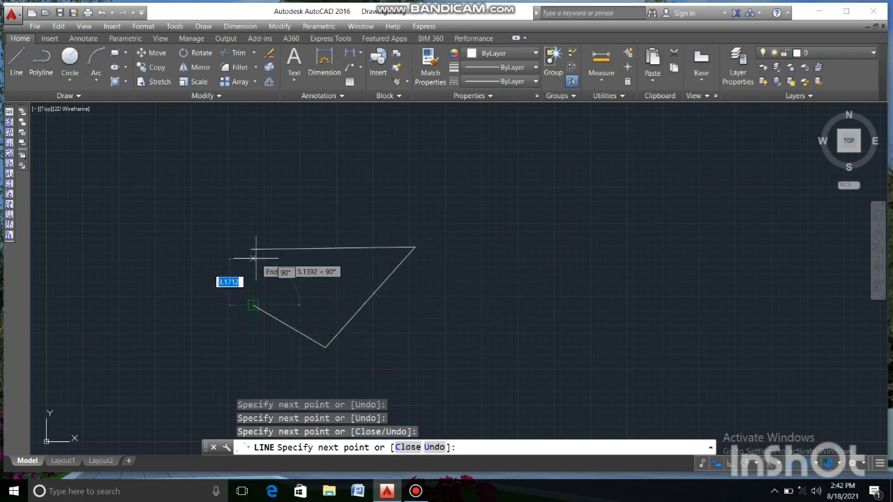
click(254, 249)
right_click(253, 249)
click(279, 254)
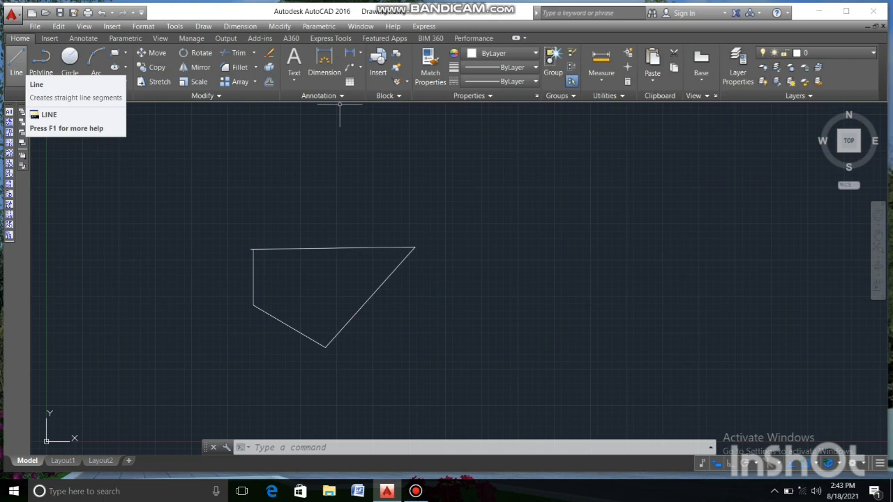
- Draw a triangle of three line segments above and to the left of the four-sided shape
click(16, 62)
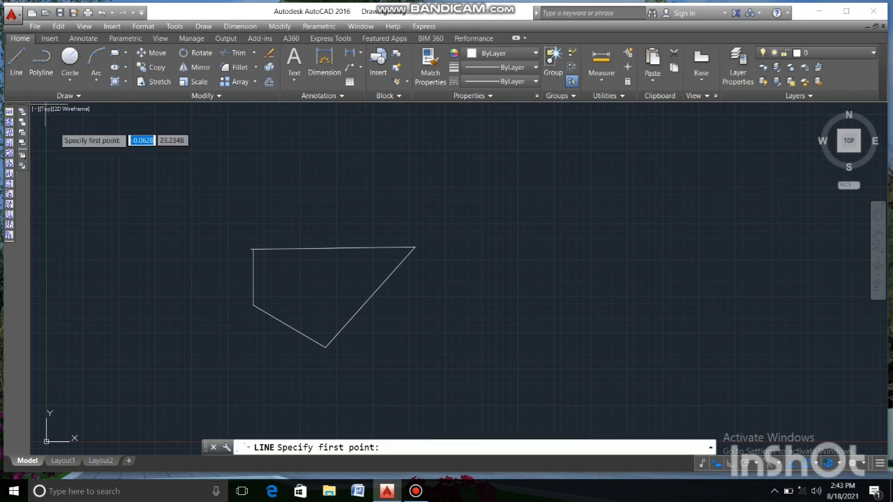
click(157, 190)
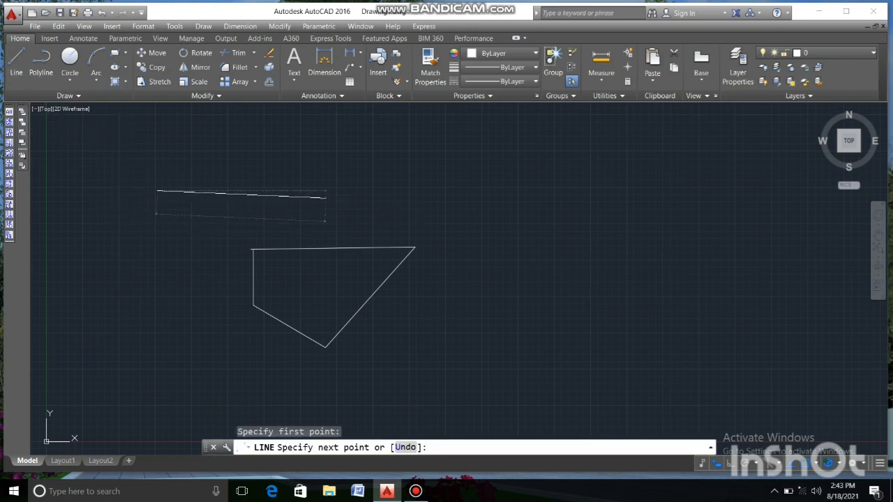
click(325, 197)
click(185, 272)
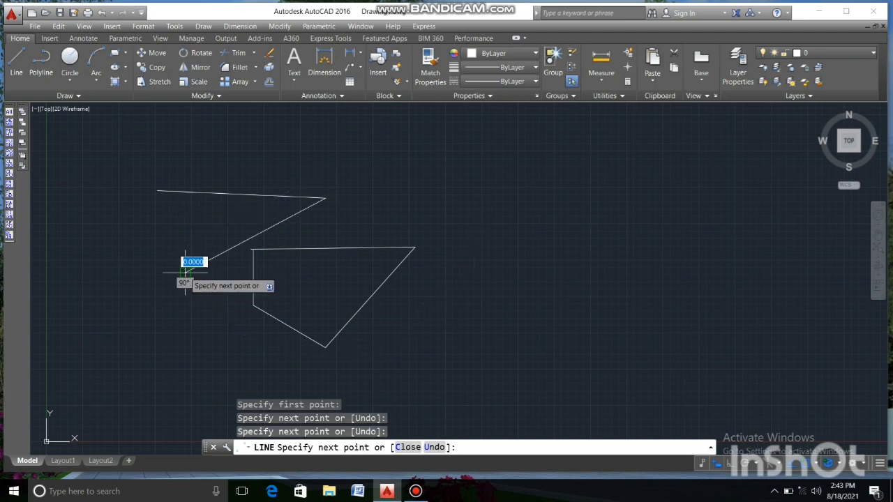
click(166, 192)
right_click(165, 192)
click(178, 198)
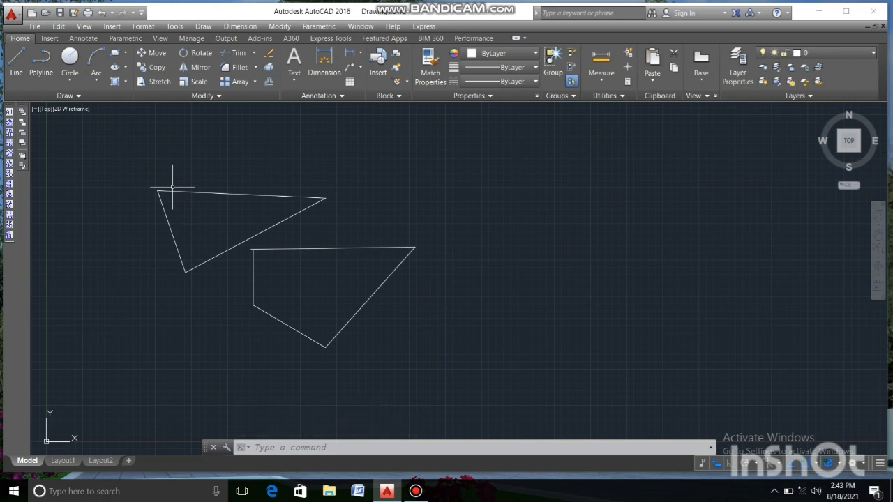
right_click(170, 187)
click(148, 187)
click(143, 190)
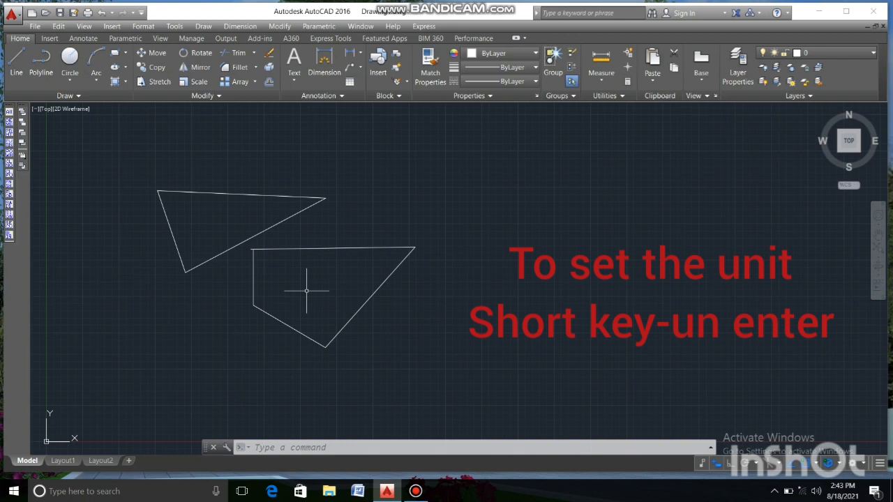
- Open the drawing units settings and set the length type to Decimal with a precision of 0.000
text(un)
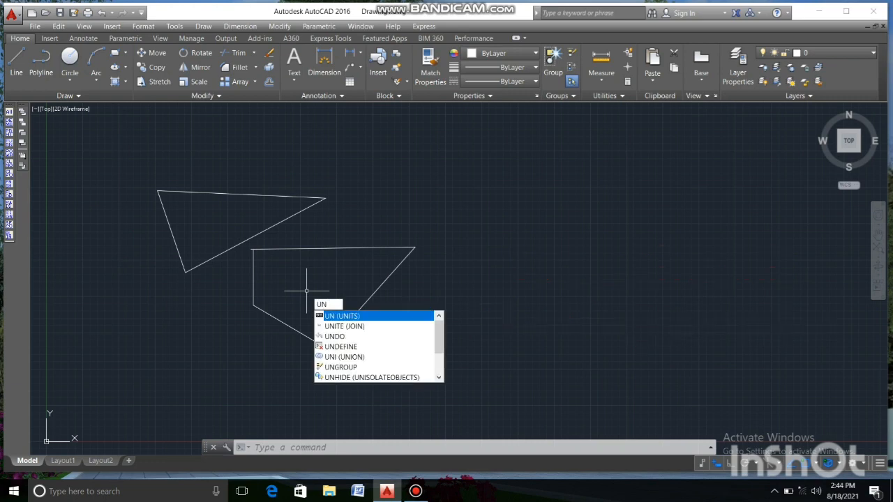
key(Return)
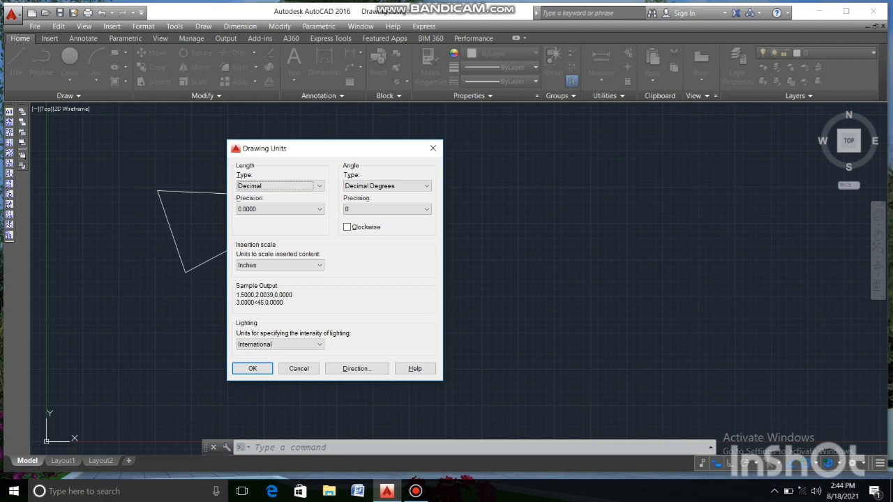
click(318, 187)
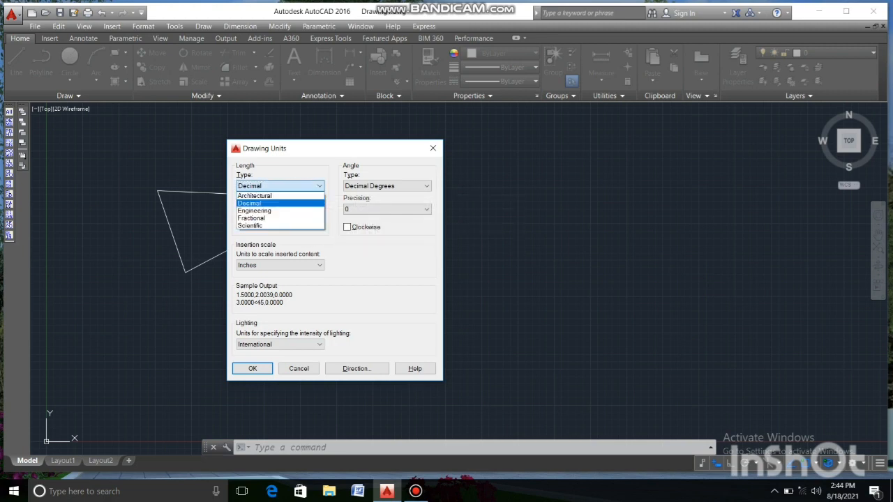
click(307, 187)
click(307, 186)
click(293, 203)
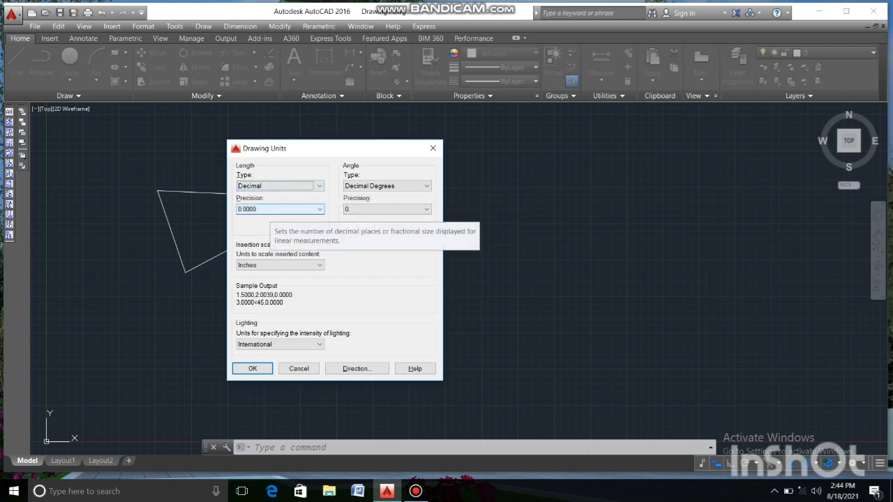
click(272, 210)
click(272, 209)
click(279, 186)
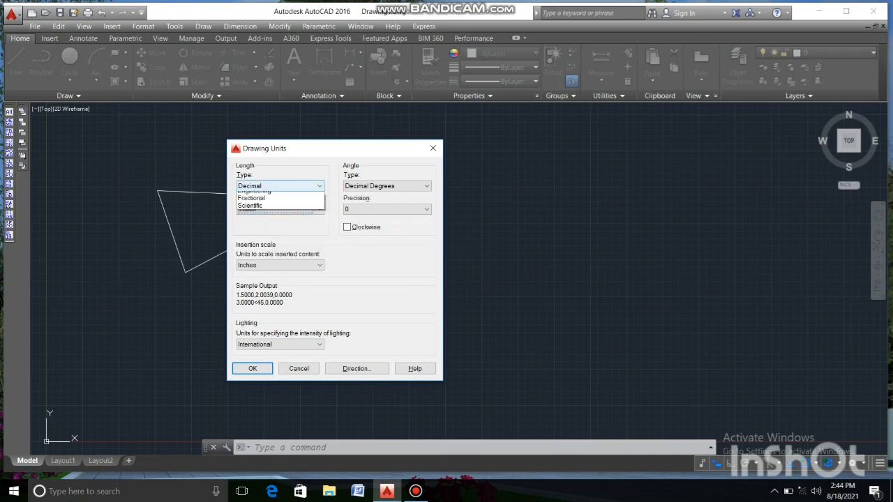
click(250, 203)
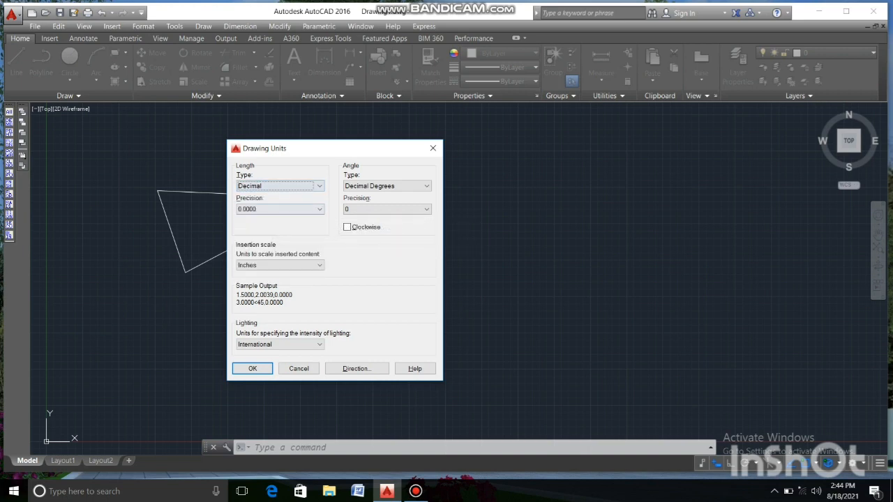
click(279, 210)
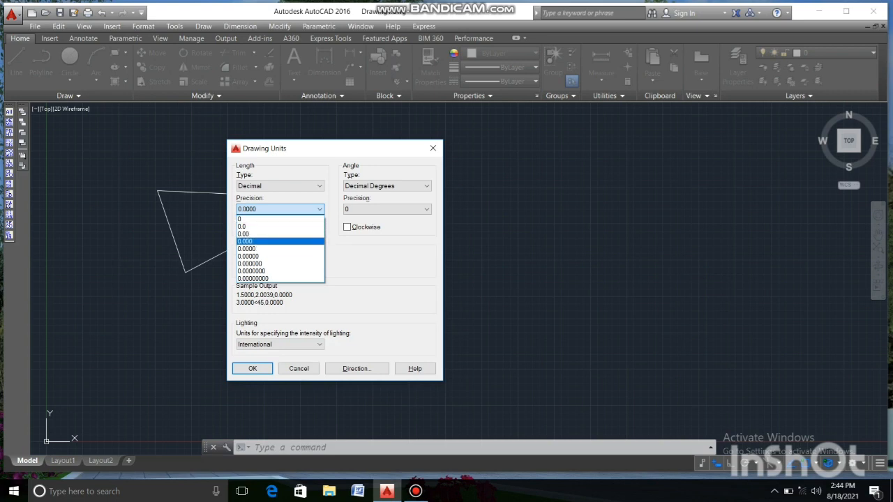
click(279, 241)
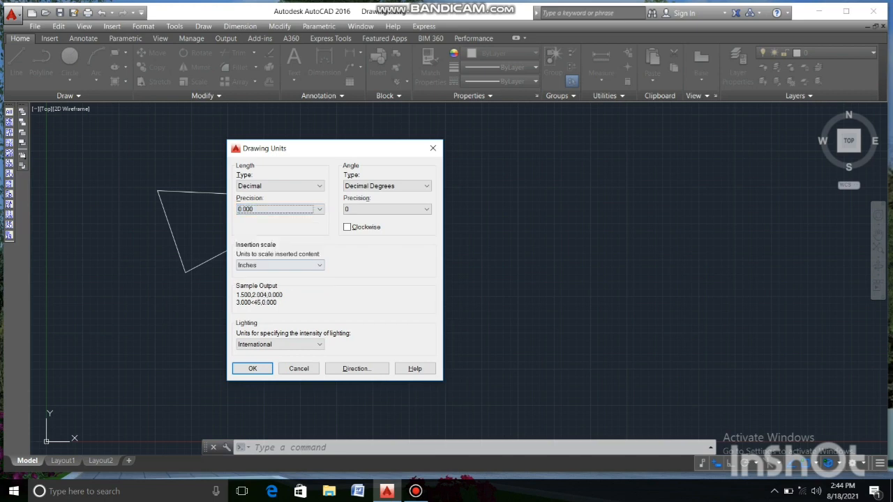
- Set the insertion scale units to Millimeters and keep International as the lighting unit
click(279, 265)
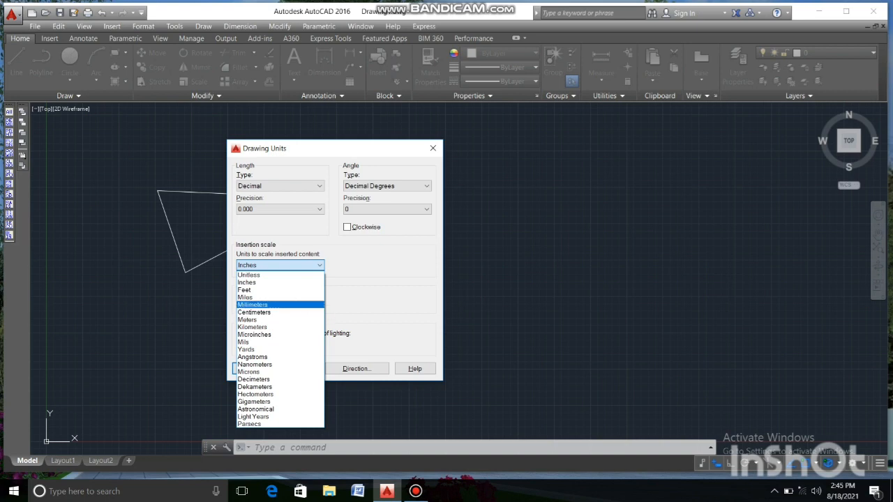
click(252, 305)
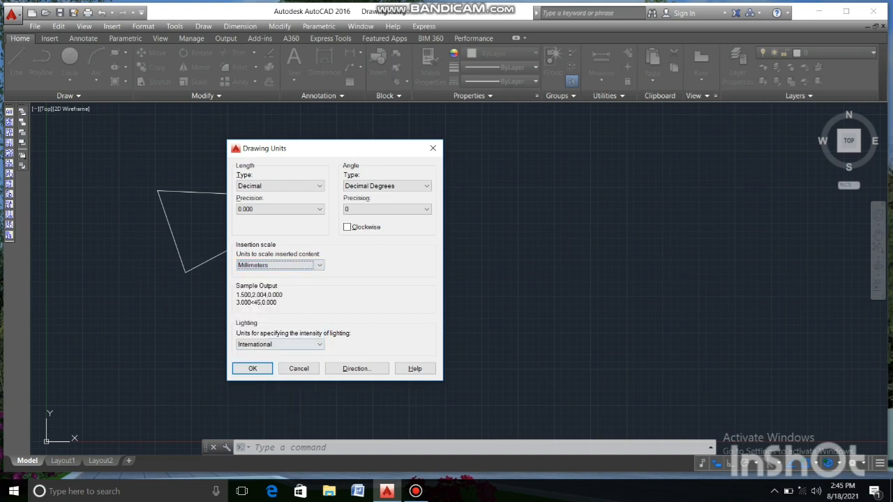
click(280, 344)
click(270, 342)
click(270, 343)
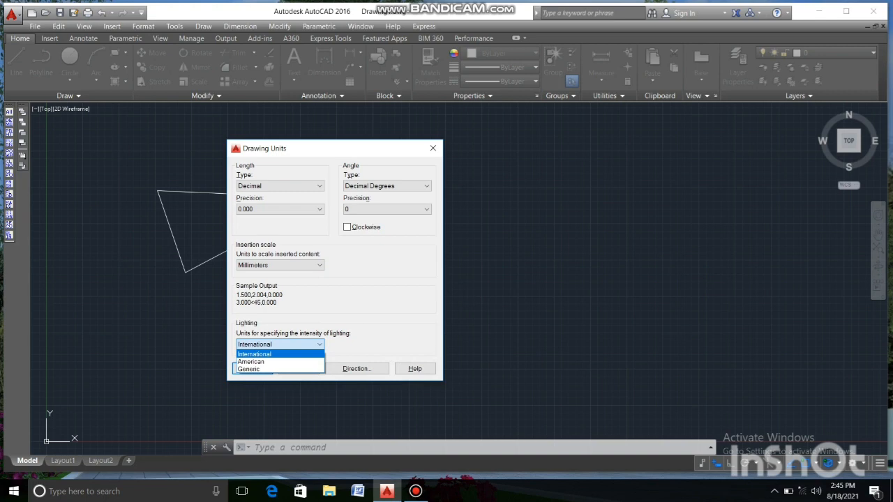
click(270, 344)
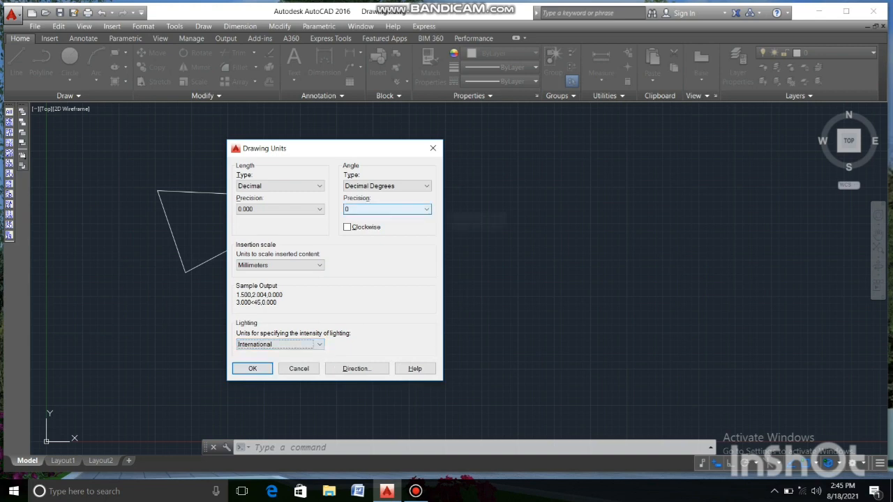
- Keep the angle type as Decimal Degrees with a precision of 0 and apply the drawing units
click(420, 186)
click(421, 186)
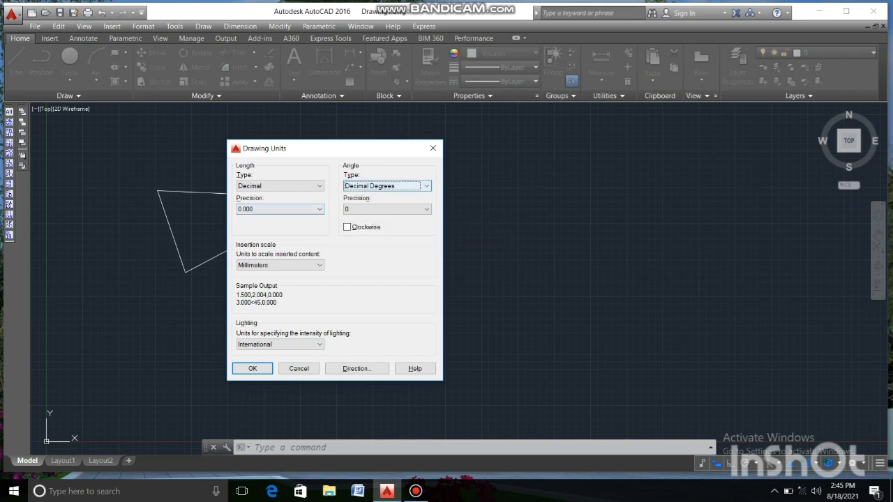
click(420, 185)
click(421, 186)
click(356, 209)
click(356, 209)
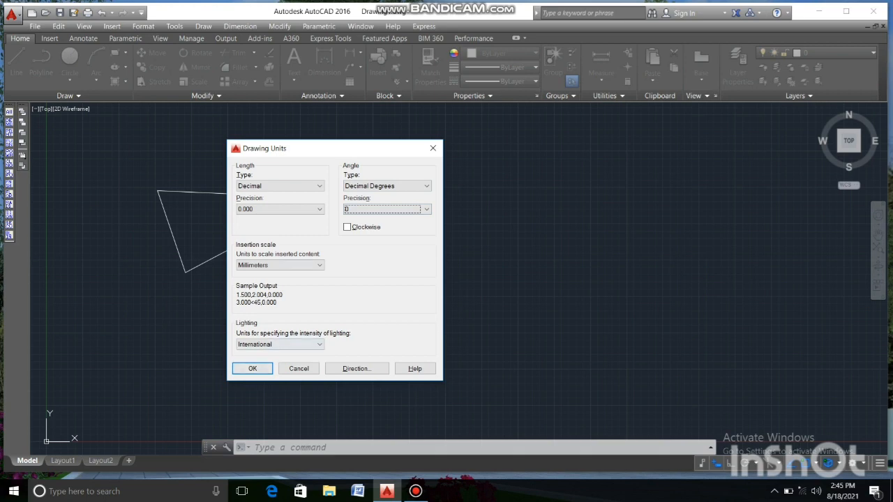
click(253, 368)
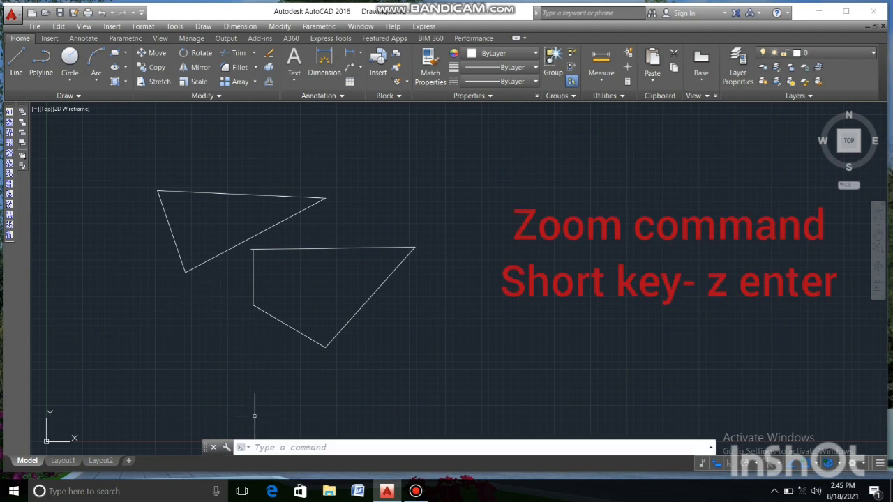
- Run the Zoom command with the All option to fit the whole drawing in the view
click(264, 447)
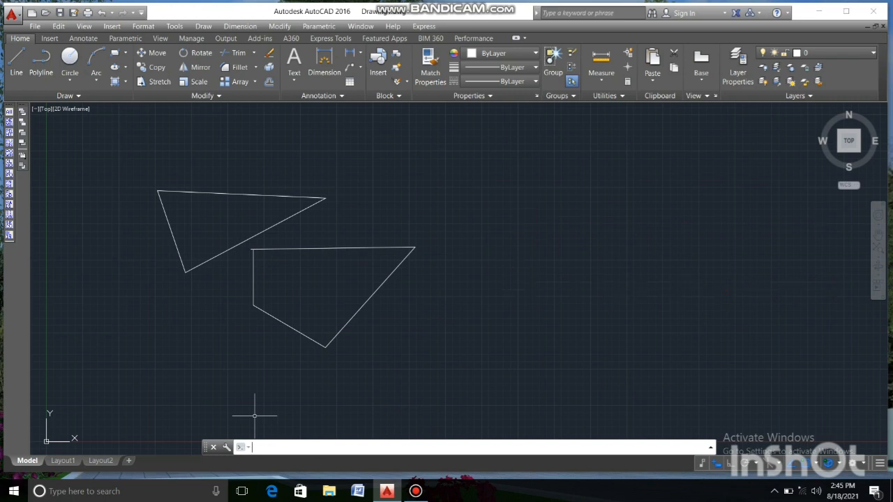
text(zoom)
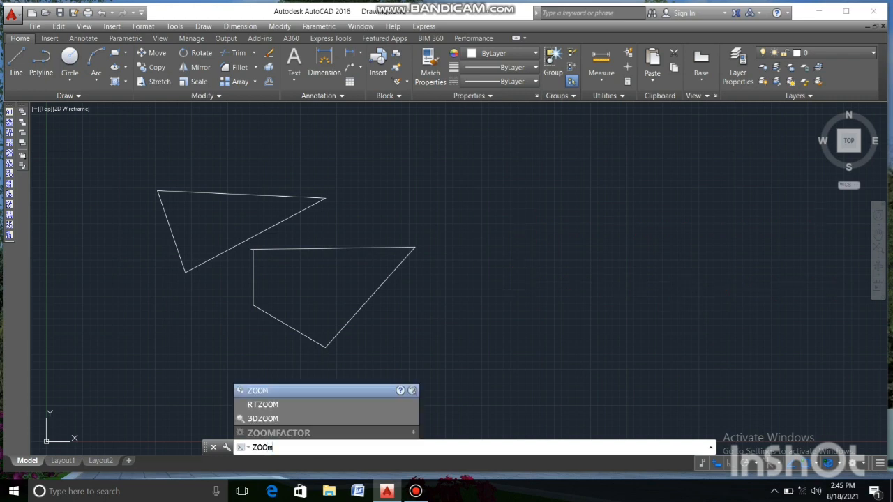
key(Return)
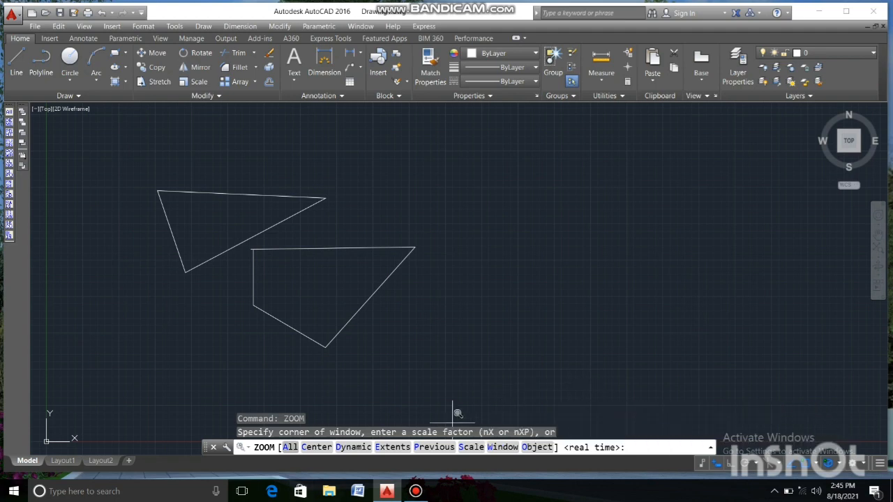
text(a)
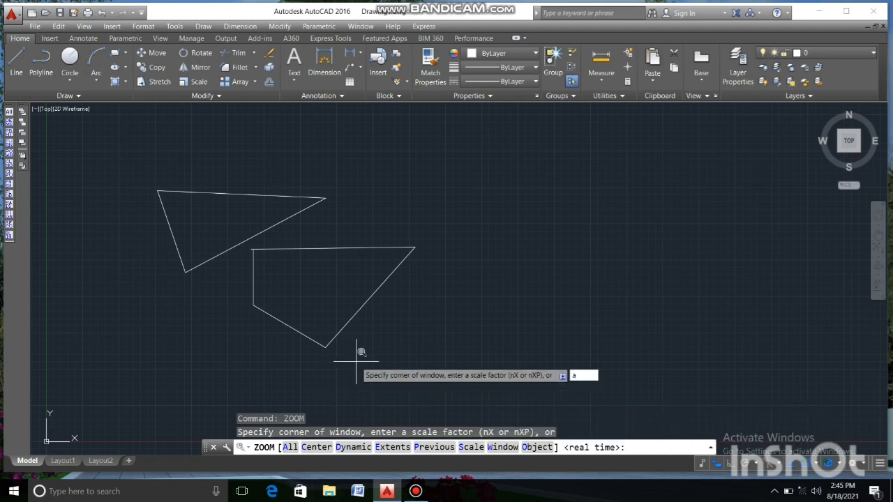
key(Return)
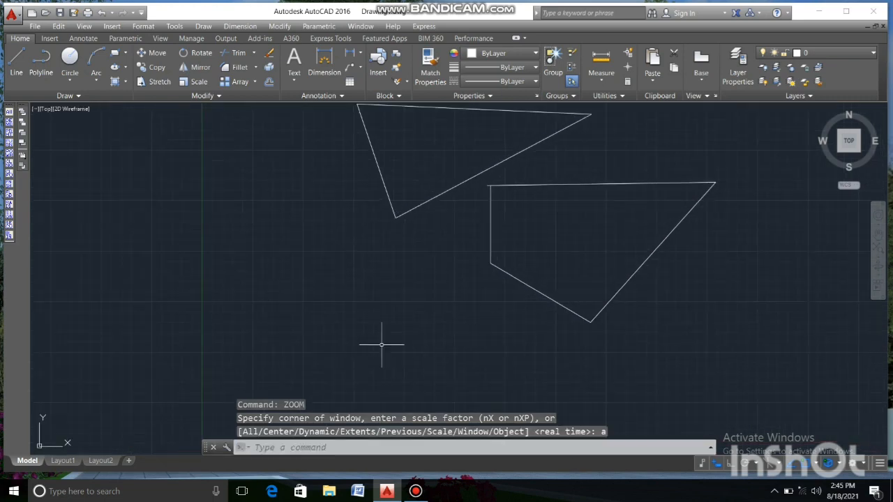
middle_drag(420, 284, 385, 332)
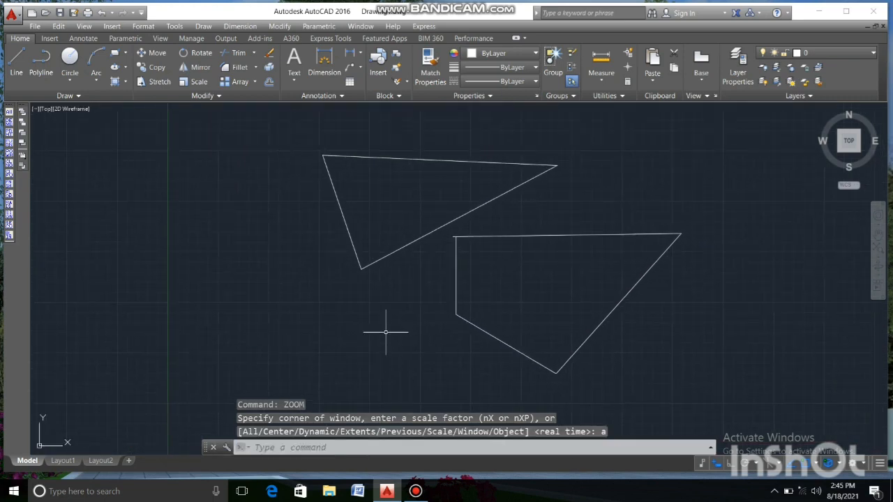
- Examine the triangle and the four-sided shape at different magnifications, from far out to very close, ending with both in view
scroll(385, 307, down, 4)
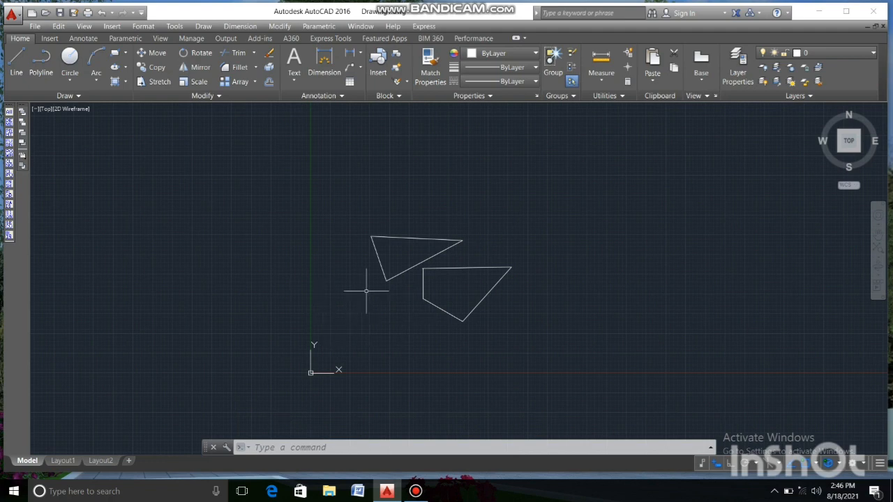
scroll(459, 300, up, 4)
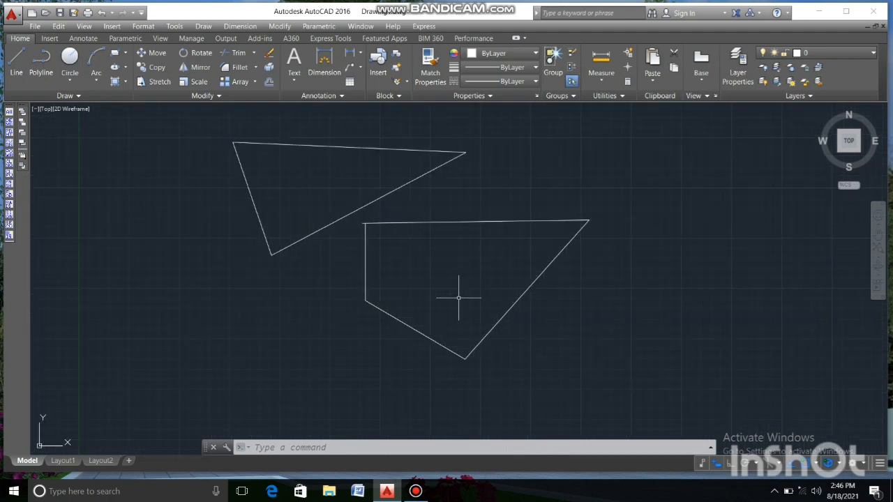
scroll(460, 300, up, 2)
scroll(459, 302, up, 5)
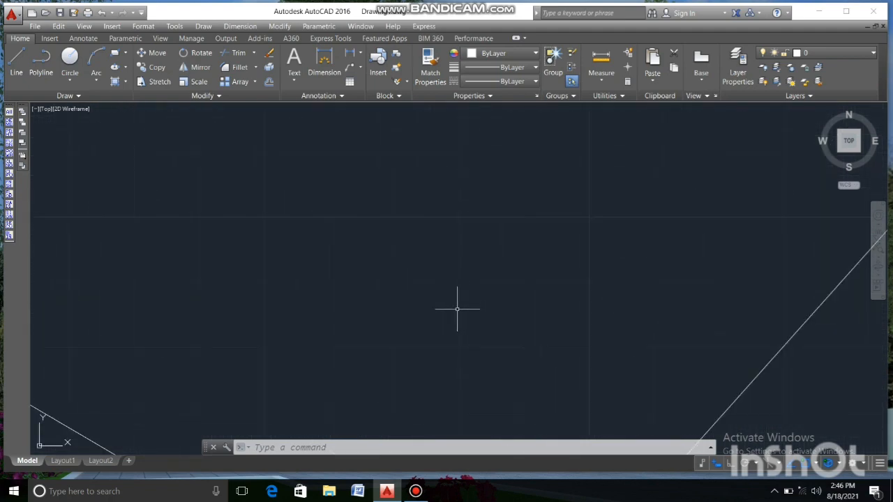
scroll(457, 308, up, 2)
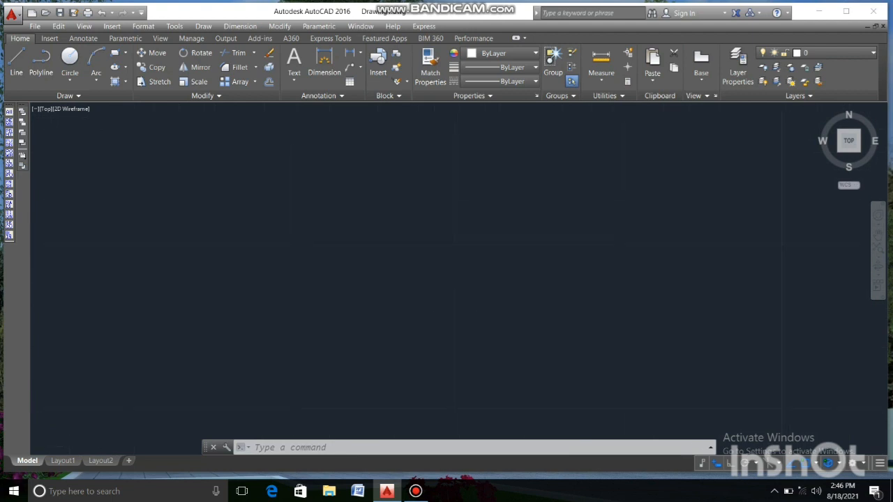
scroll(454, 314, down, 12)
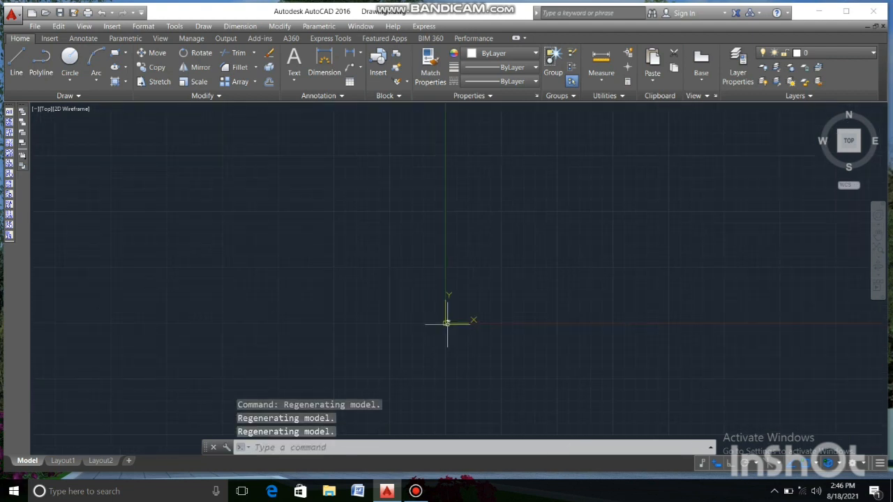
scroll(446, 321, up, 6)
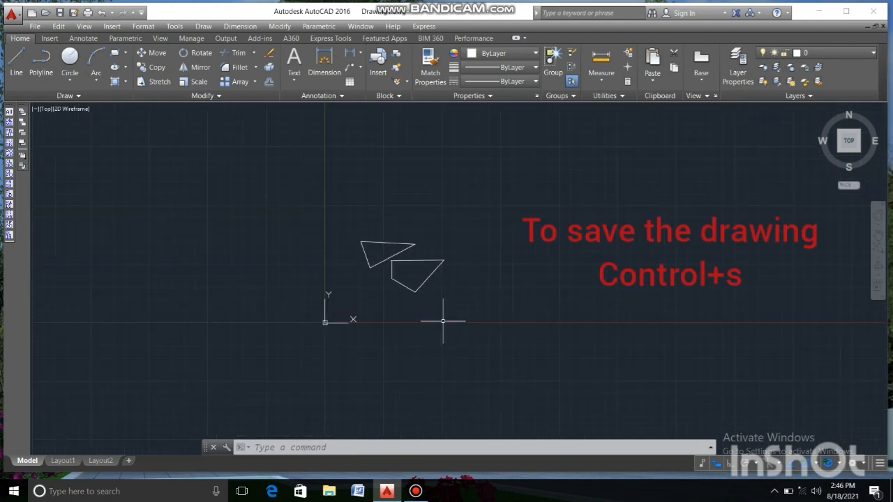
scroll(411, 314, up, 6)
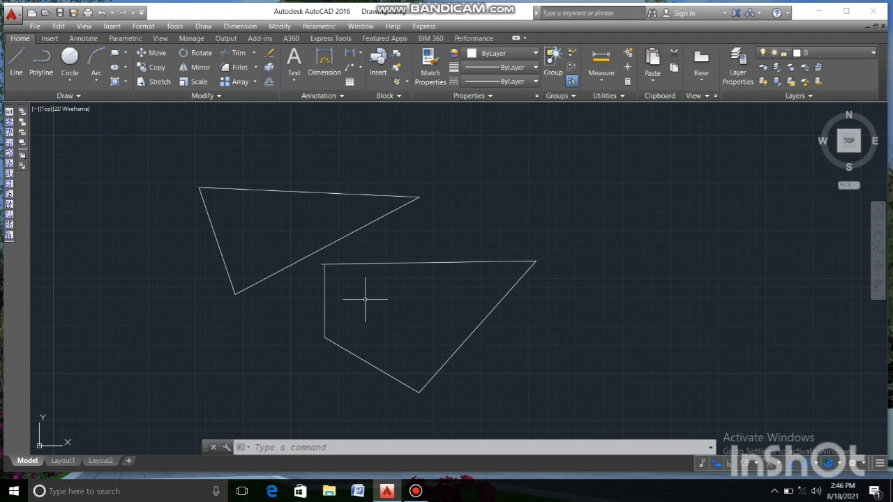
mouse_move(367, 297)
middle_down()
mouse_move(349, 263)
mouse_move(309, 294)
middle_up()
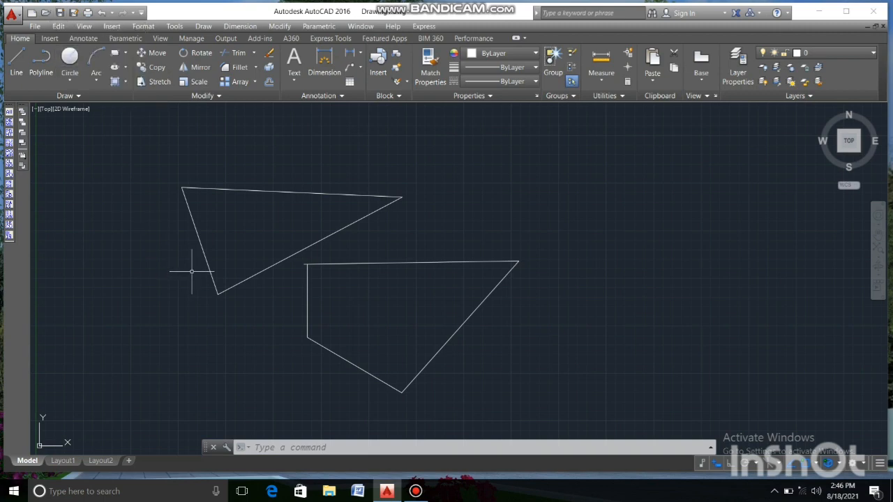
- Save the drawing to the Desktop as Drawing1 in the AutoCAD 2013 Drawing (*.dwg) format
key(ctrl+s)
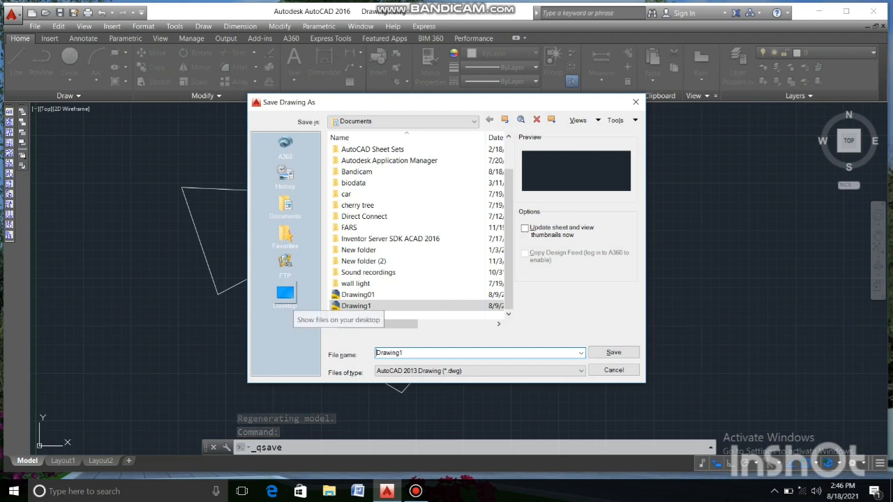
click(285, 295)
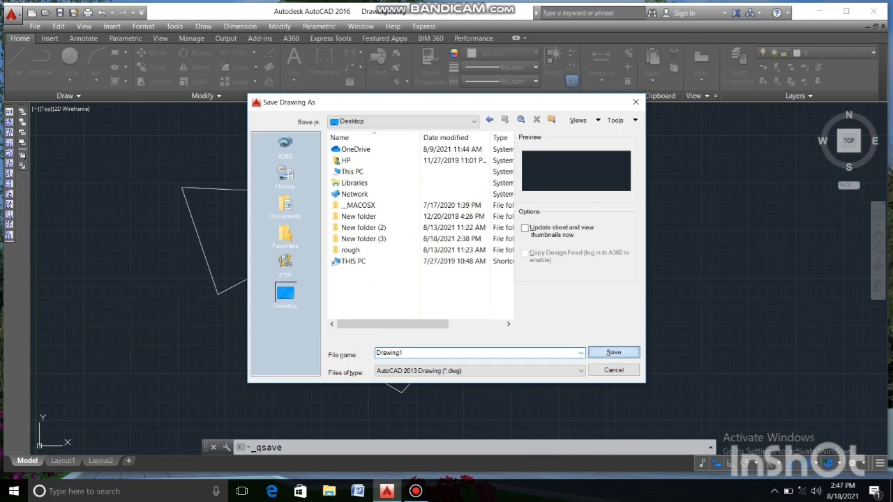
click(613, 352)
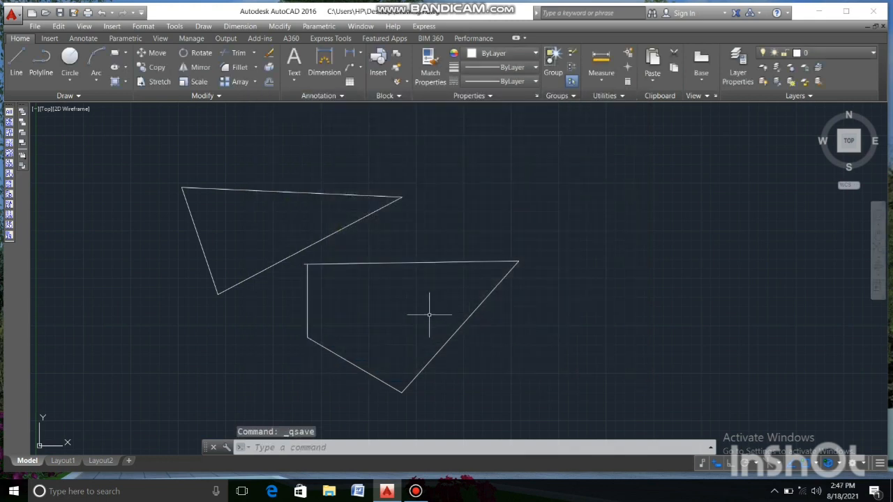